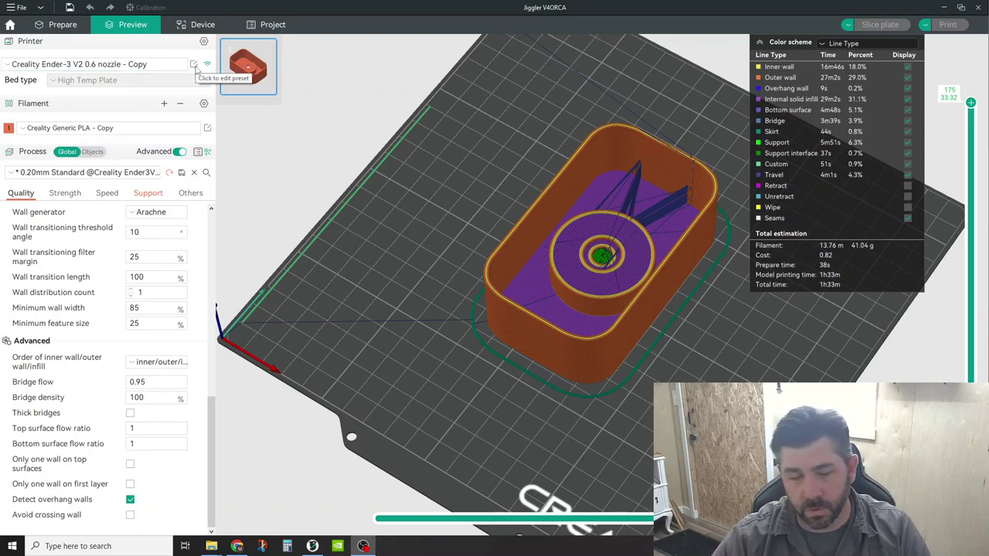
# - Set Z hop when retracting to 0.4 mm in the printer's extruder retraction settings
pyautogui.click(194, 64)
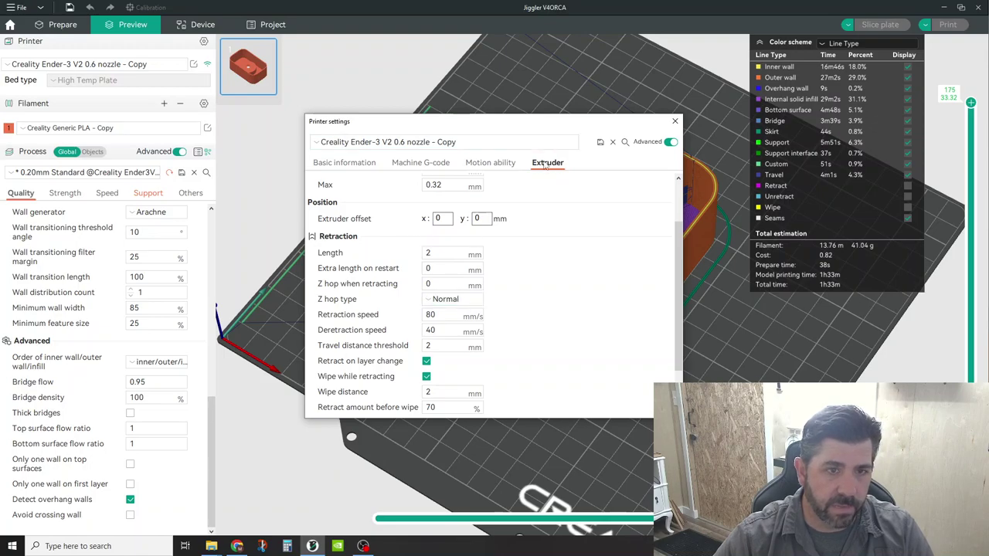
pyautogui.click(429, 283)
pyautogui.write('.4')
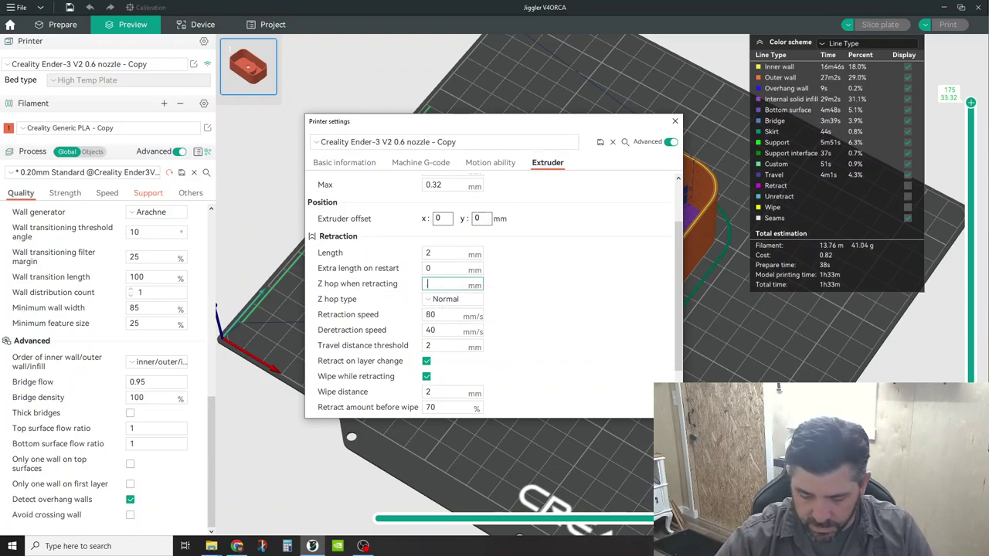
pyautogui.click(555, 320)
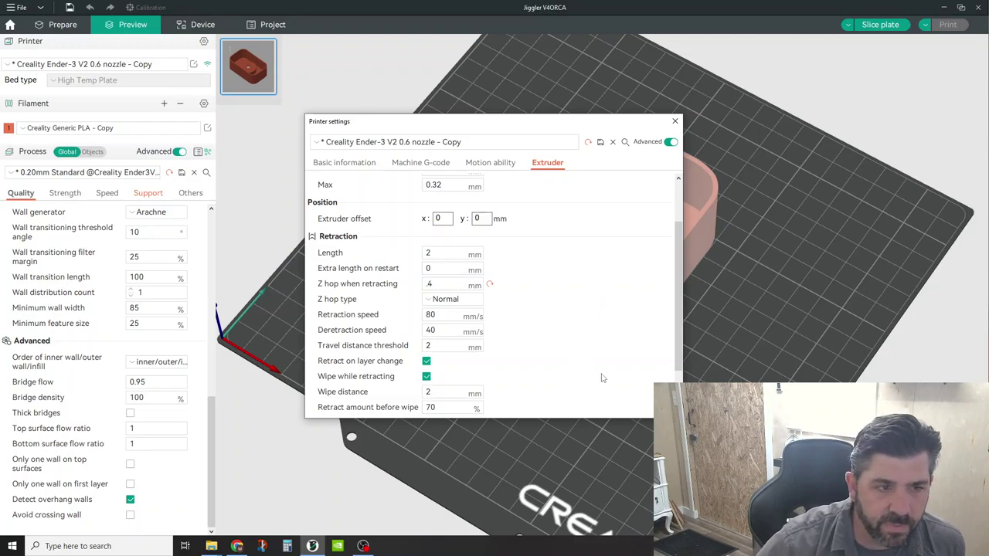
# - Set Z hop when retracting back to 0 mm and reslice the tray model
pyautogui.click(449, 284)
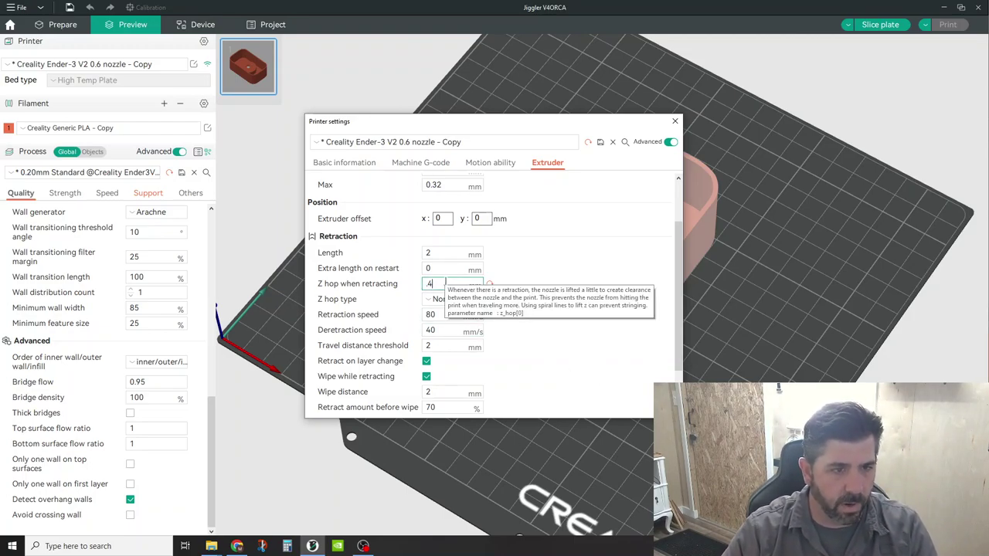
pyautogui.press('BackSpace')
pyautogui.press('BackSpace')
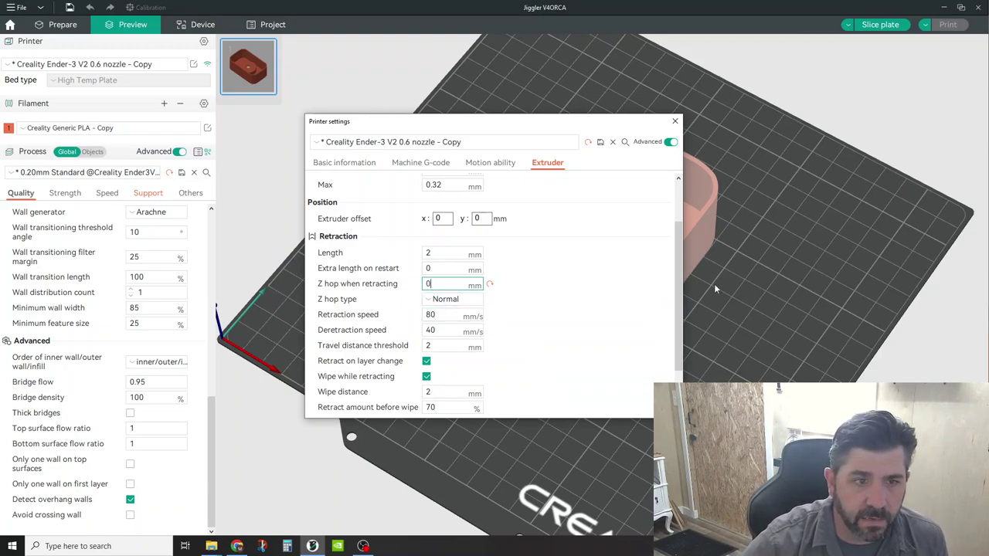
pyautogui.click(673, 122)
pyautogui.click(880, 24)
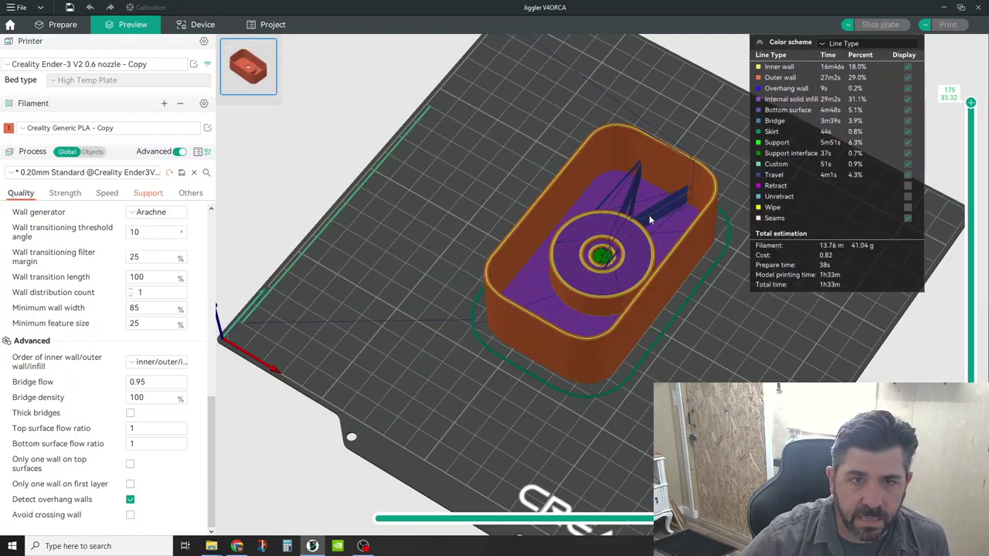
pyautogui.moveTo(690, 220); pyautogui.dragTo(671, 263)
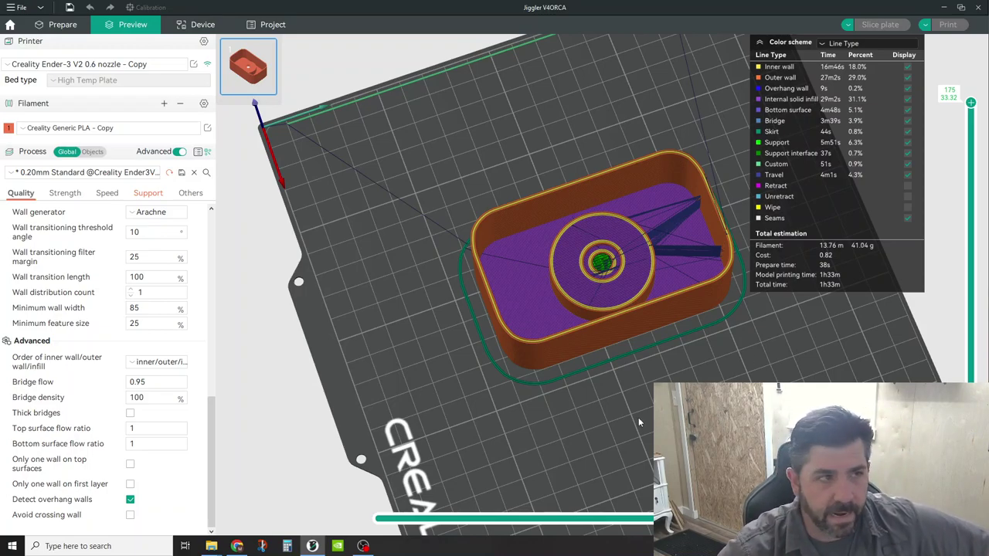
# - In the printer's retraction settings, set Z hop when retracting to 0.4 mm and the Z hop type to Spiral
pyautogui.click(194, 64)
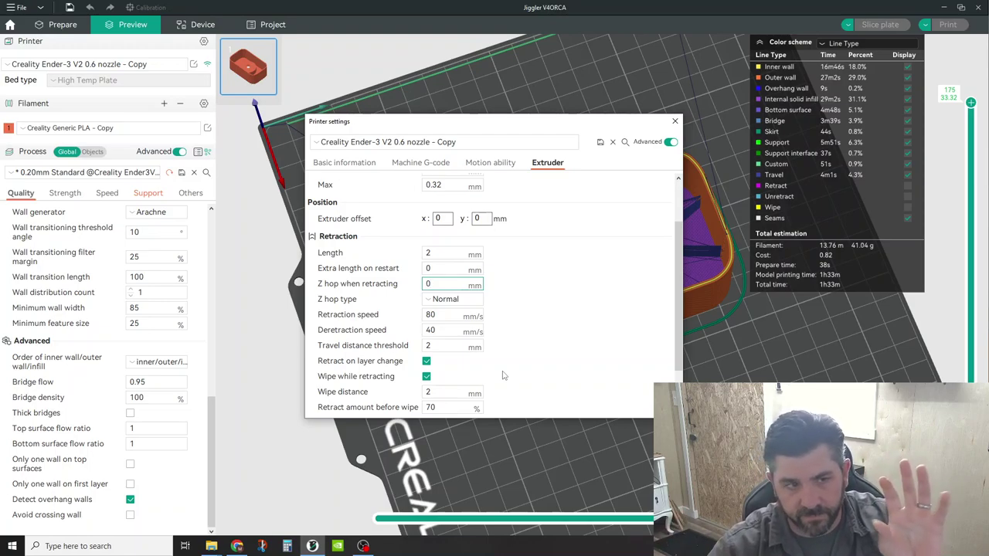
pyautogui.press('BackSpace')
pyautogui.write('.4')
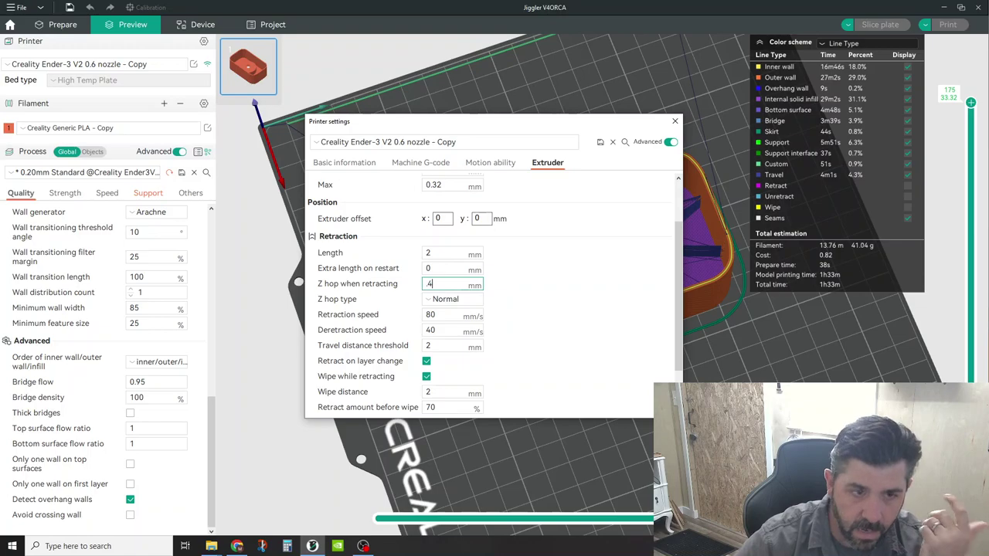
pyautogui.click(458, 303)
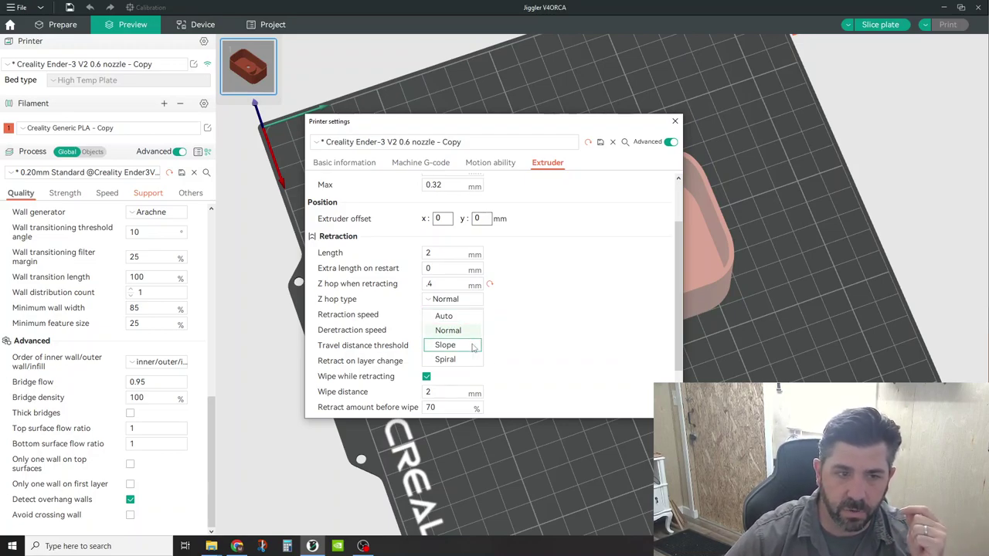
pyautogui.click(453, 360)
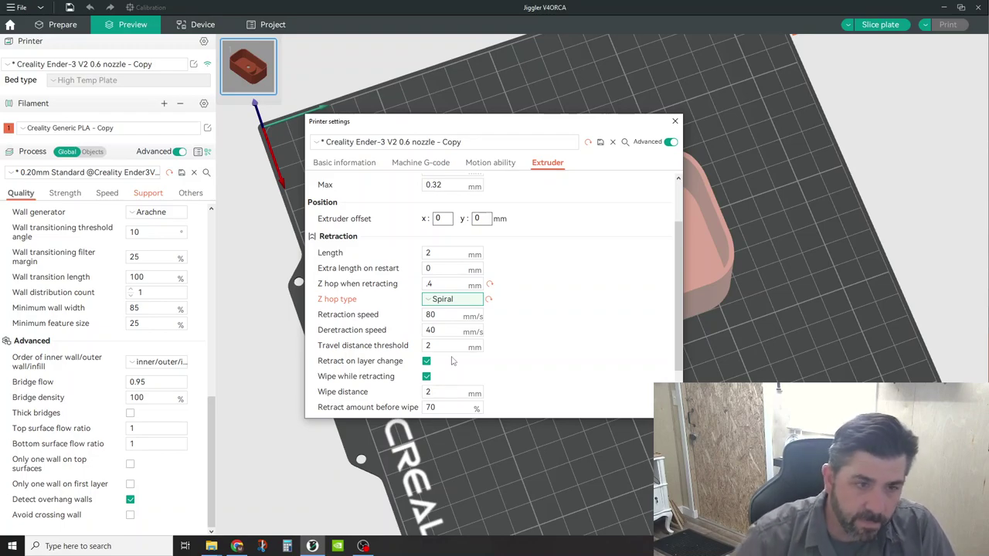
# - Return the Z hop type to Normal and Z hop when retracting to 0 mm, and close the printer settings
pyautogui.click(458, 300)
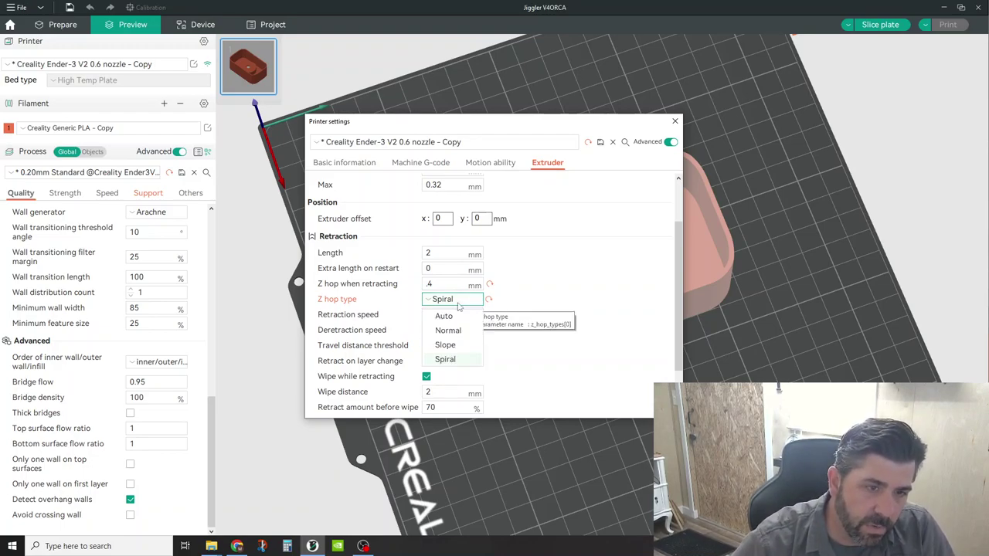
pyautogui.click(447, 330)
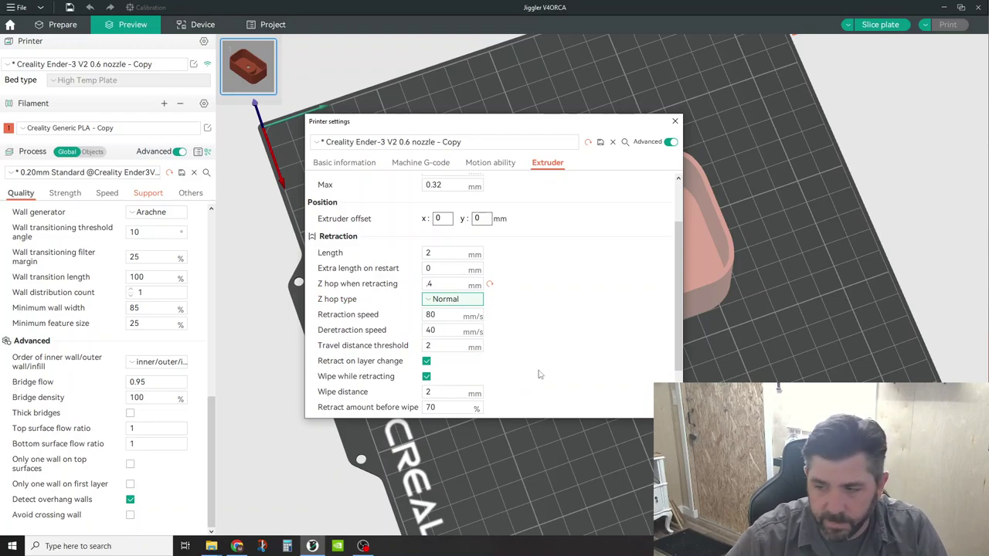
pyautogui.hotkey('shift', 'Tab')
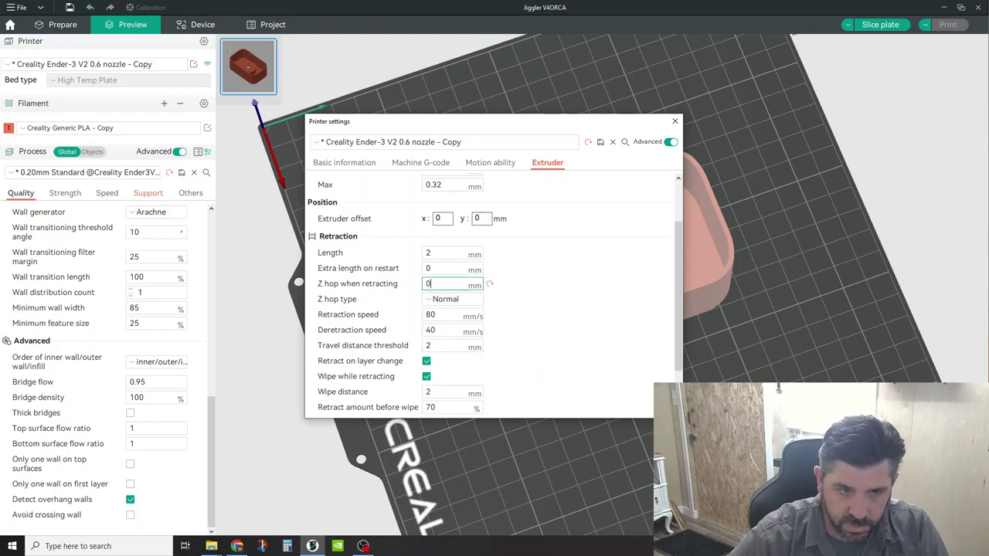
pyautogui.hotkey('ctrl', 's')
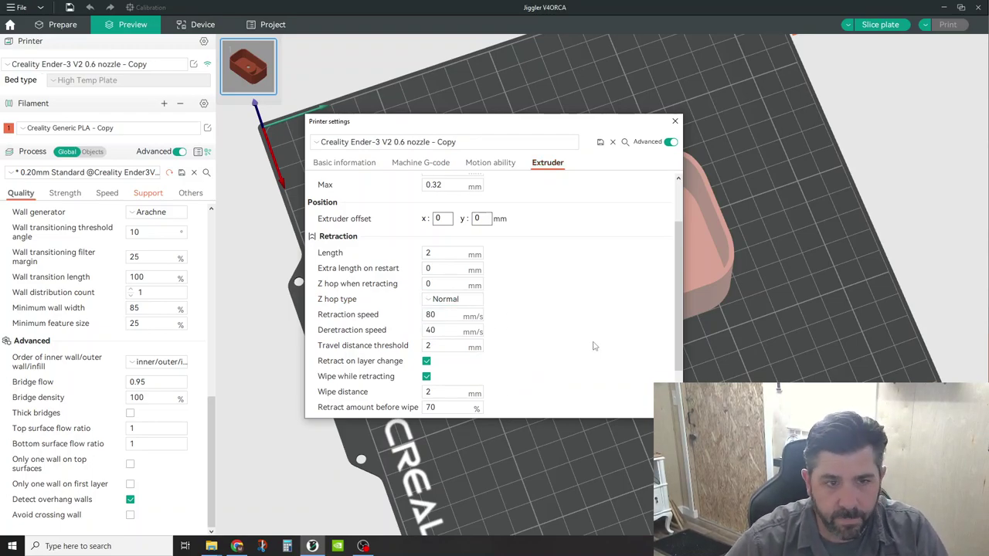
pyautogui.click(674, 122)
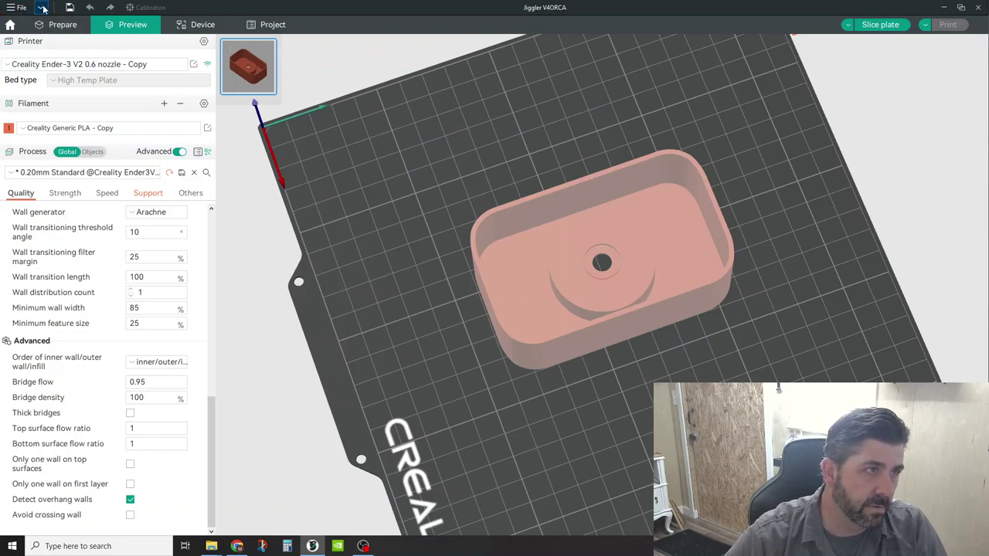
# - Open the recent project Spiral.3mf without saving the current project, discarding the changed preset settings
pyautogui.click(42, 8)
pyautogui.click(17, 9)
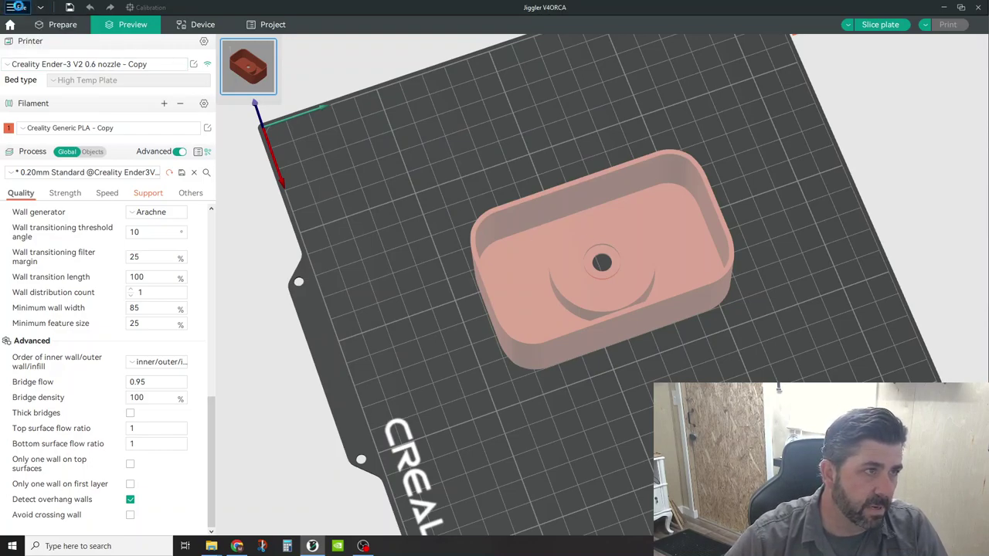
pyautogui.click(20, 9)
pyautogui.moveTo(93, 46)
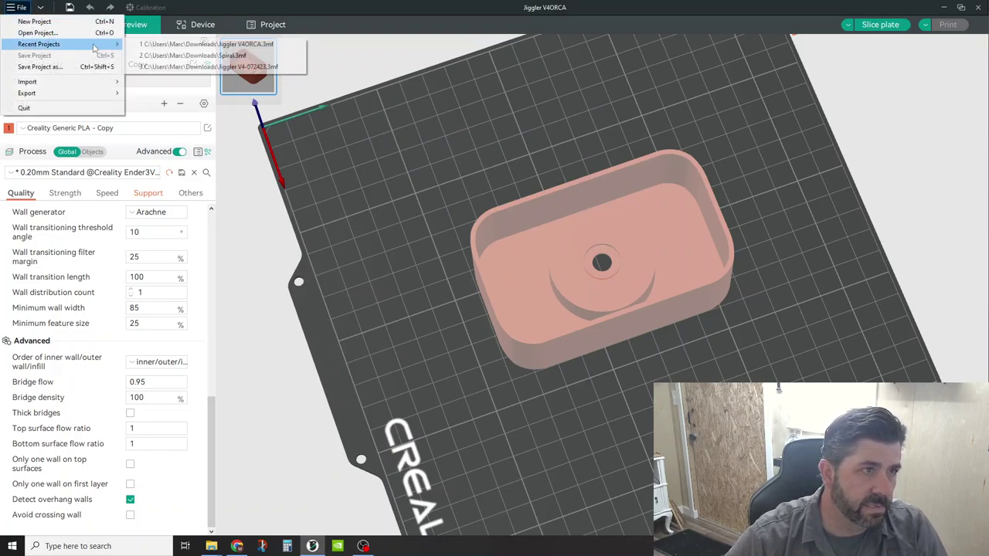
pyautogui.click(186, 47)
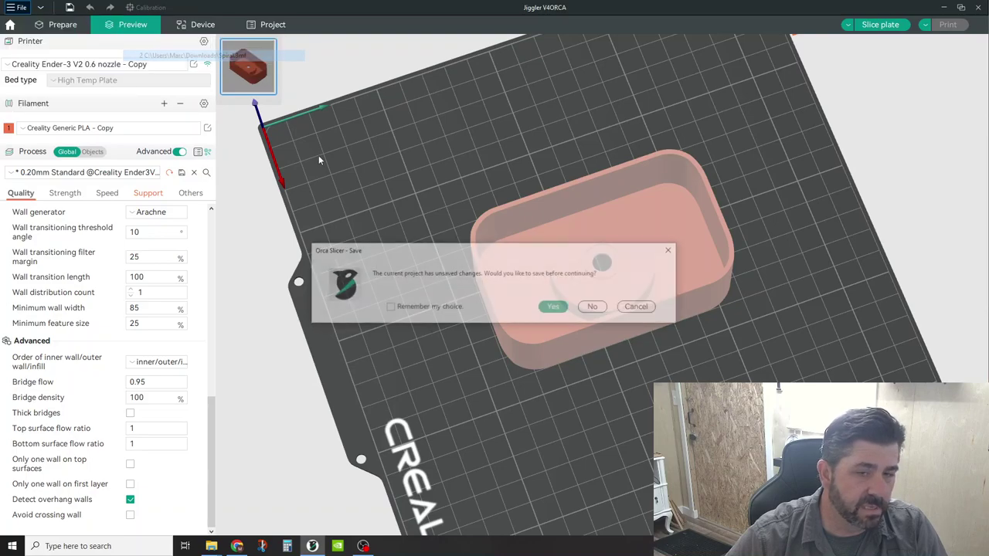
pyautogui.click(604, 307)
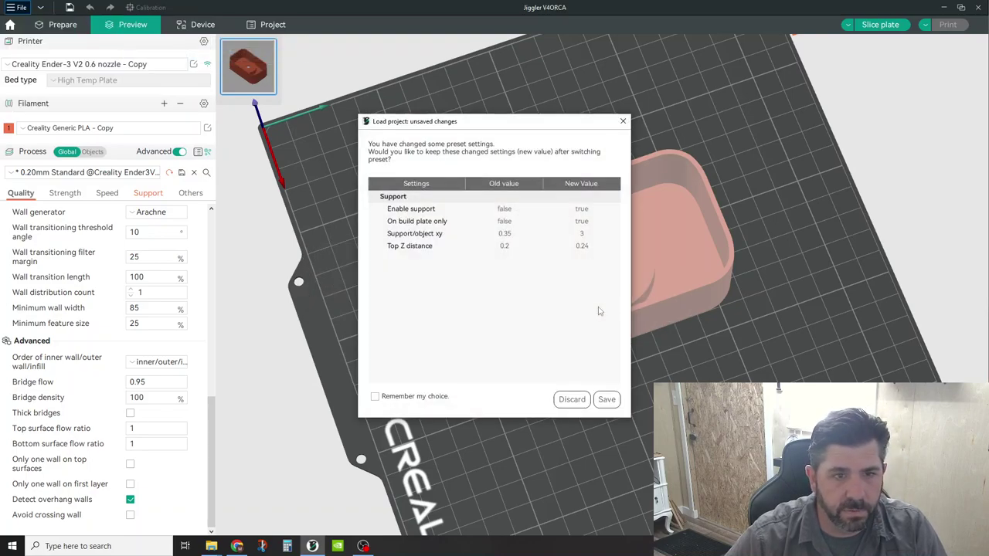
pyautogui.click(556, 401)
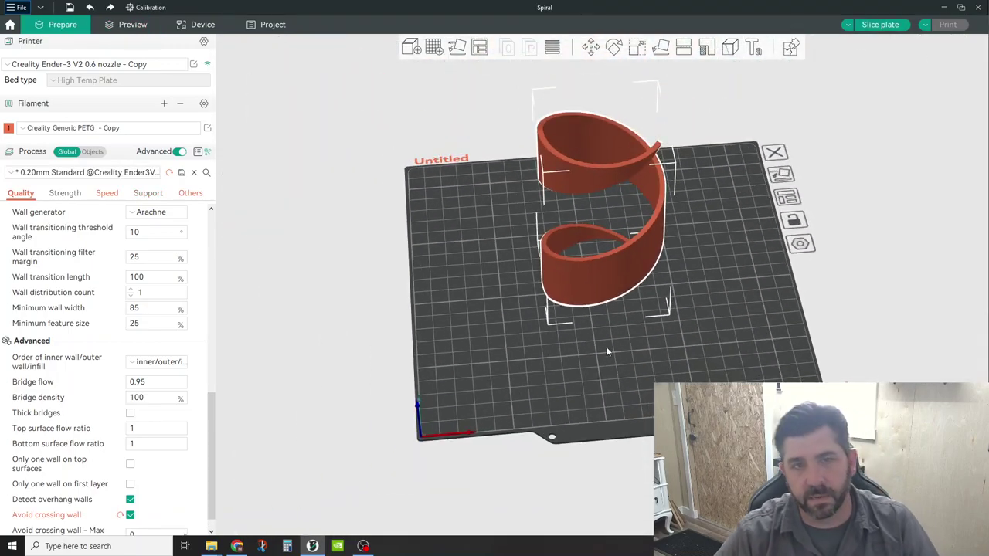
# - Slice the spiral model and lower the layer preview to layer 413 to examine the narrow curved walls
pyautogui.press('3')
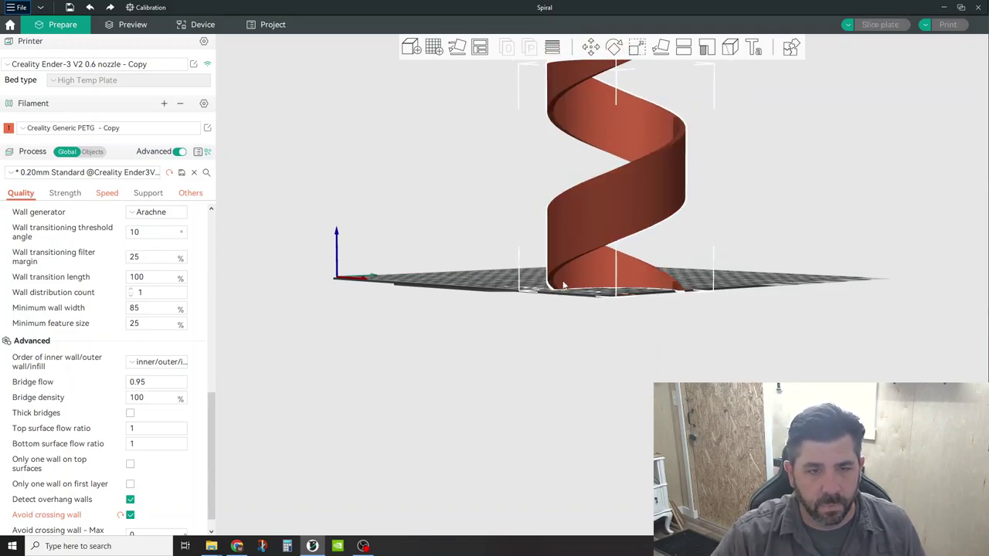
pyautogui.press('0')
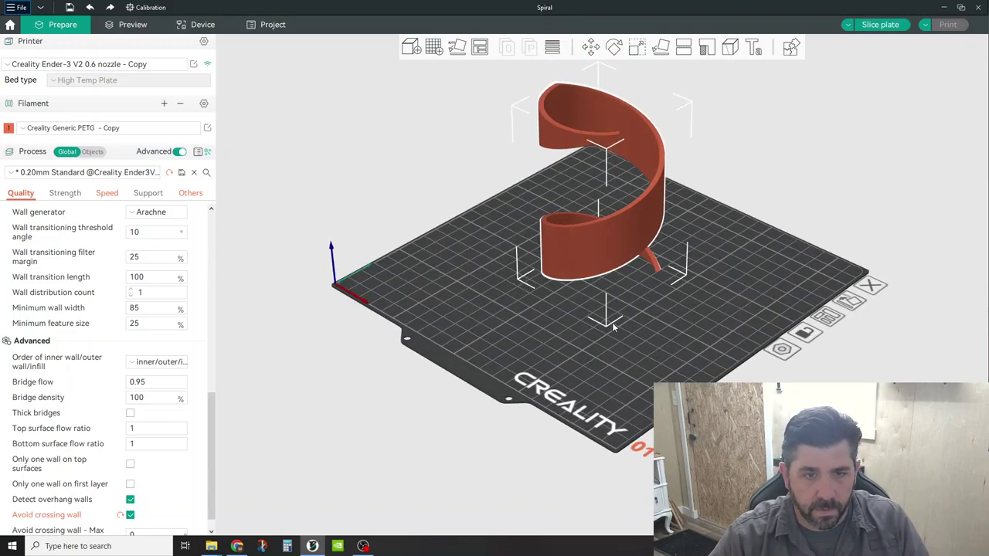
pyautogui.moveTo(692, 332); pyautogui.dragTo(639, 249)
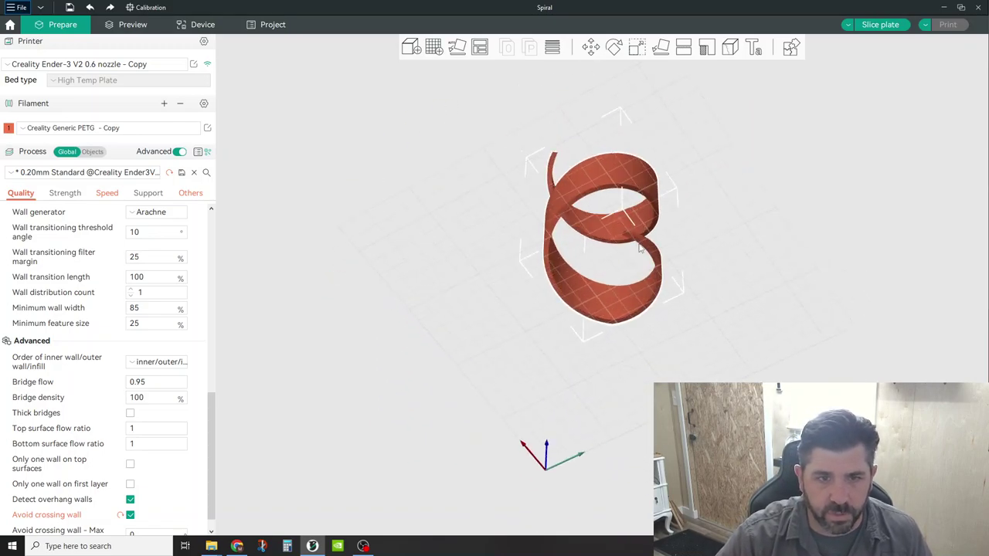
pyautogui.moveTo(709, 283); pyautogui.dragTo(723, 352)
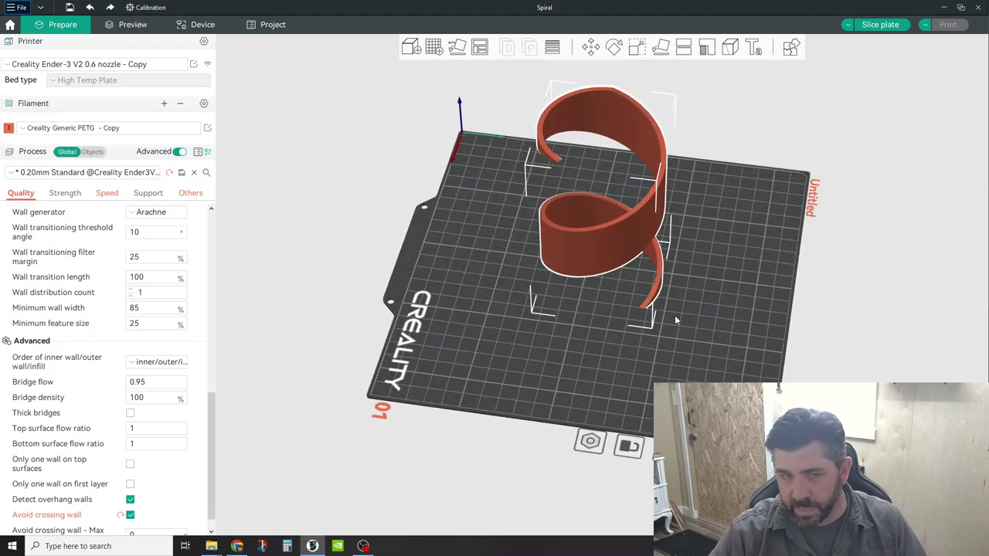
pyautogui.scroll(-1, 158, 479)
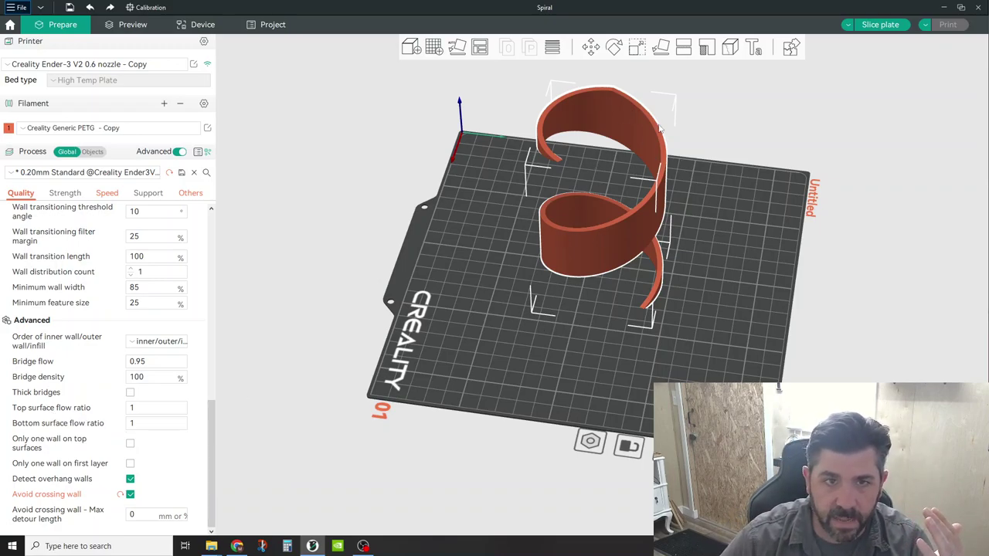
pyautogui.click(874, 25)
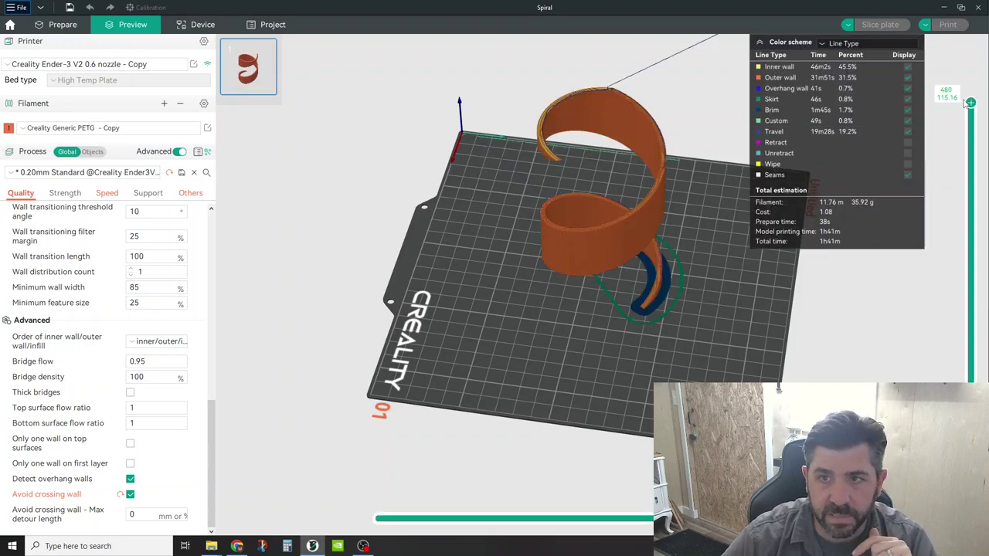
pyautogui.moveTo(971, 103); pyautogui.dragTo(971, 152)
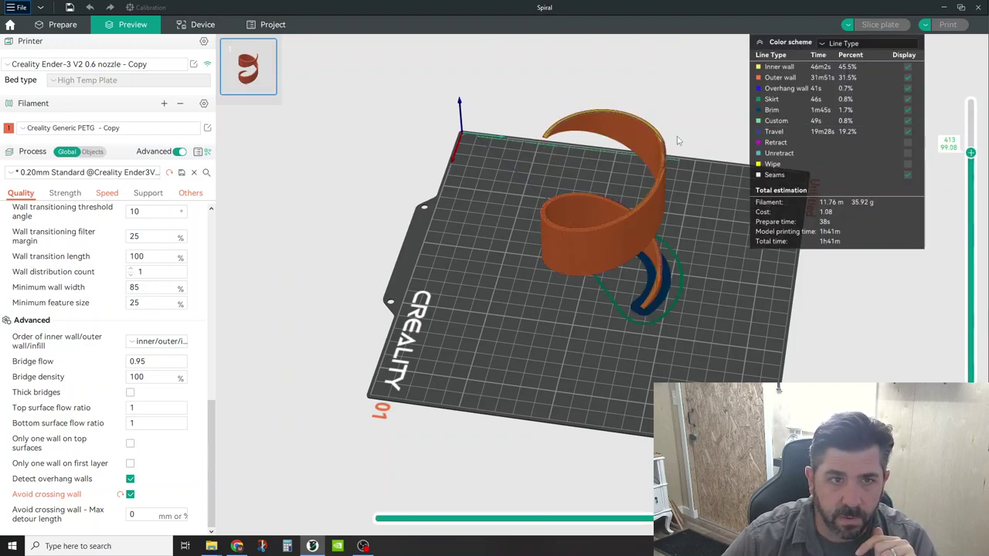
pyautogui.scroll(3, 585, 278)
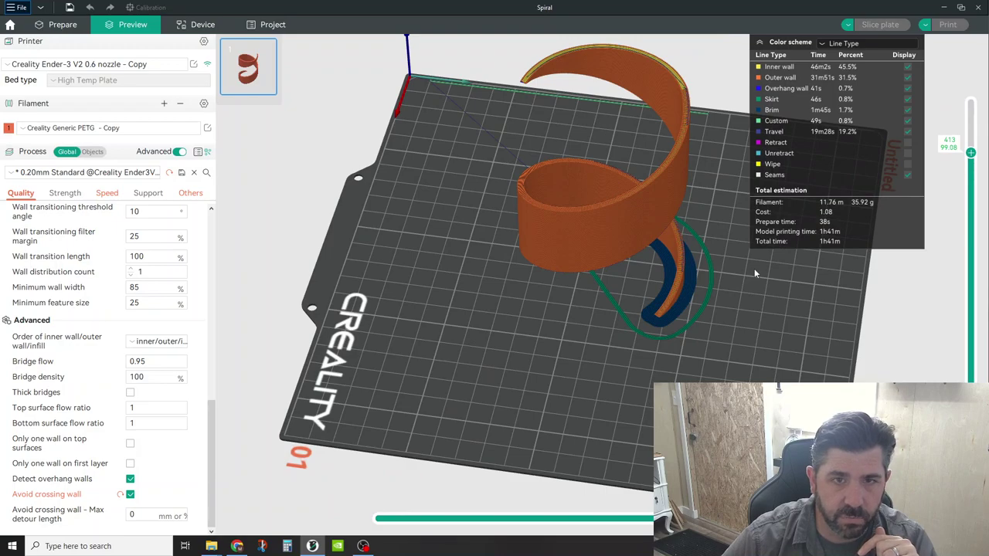
pyautogui.scroll(5, 755, 273)
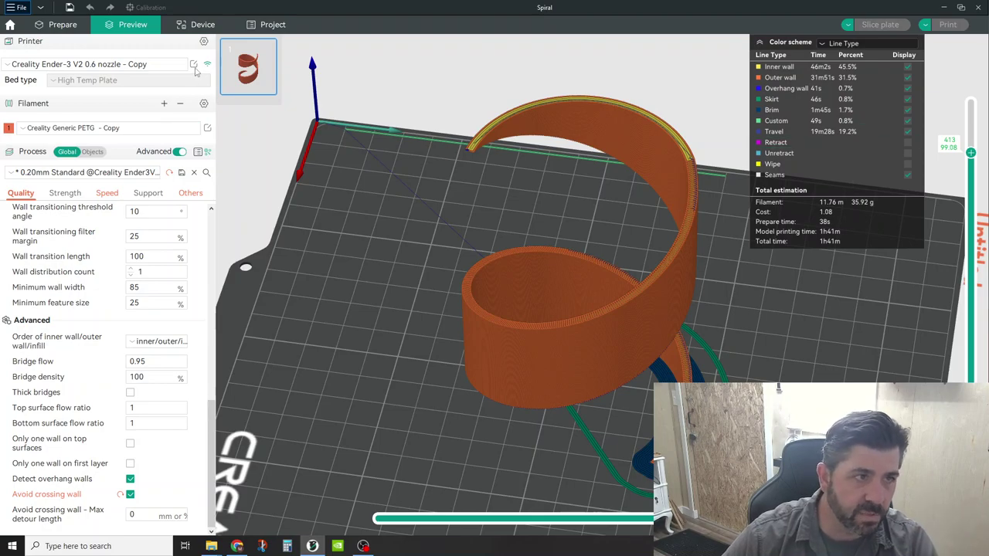
# - For the spiral print, set the extruder's Z hop when retracting to 0.4 mm with Z hop type Spiral, and close the printer settings
pyautogui.click(193, 64)
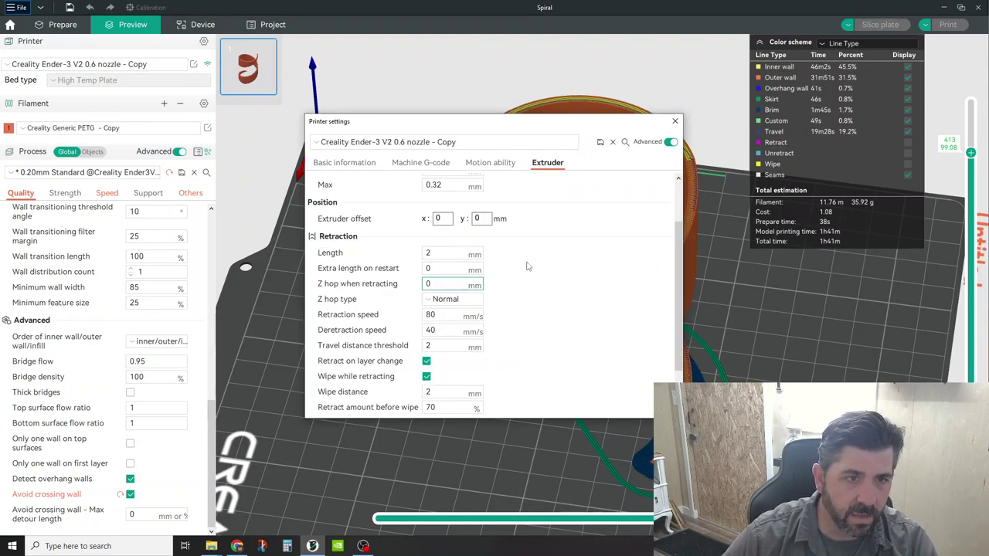
pyautogui.scroll(2, 525, 253)
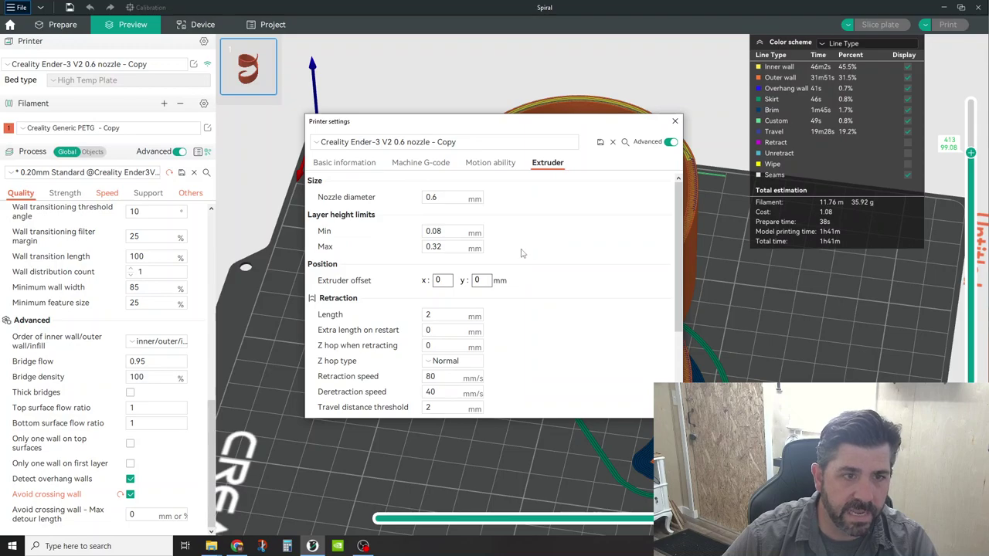
pyautogui.scroll(-1, 510, 317)
pyautogui.click(429, 305)
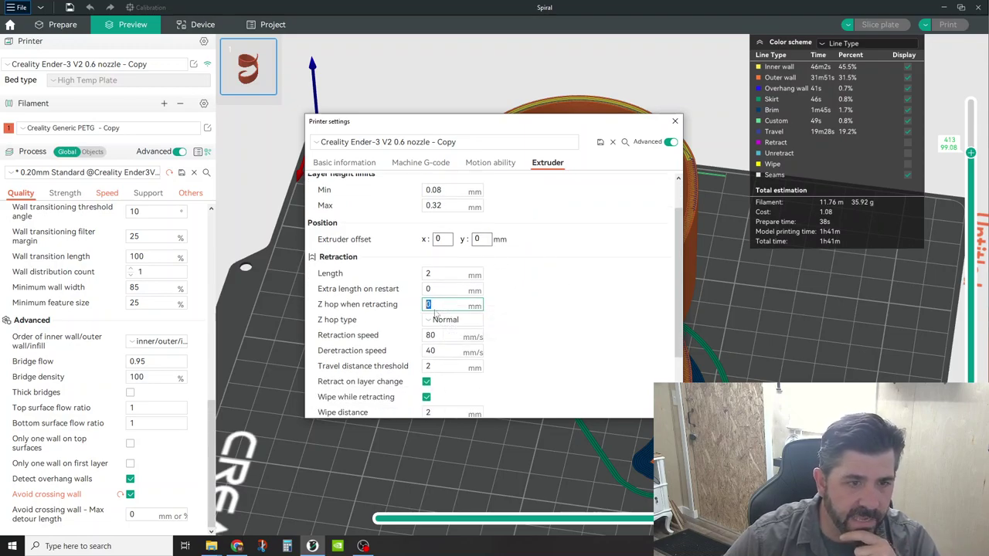
pyautogui.write('.4')
pyautogui.scroll(-1, 587, 341)
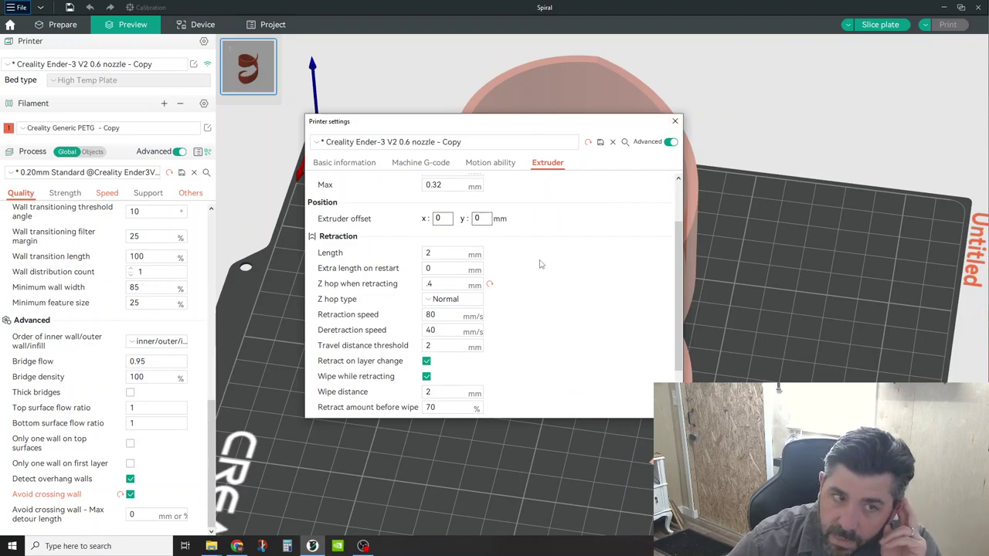
pyautogui.click(451, 306)
pyautogui.click(454, 361)
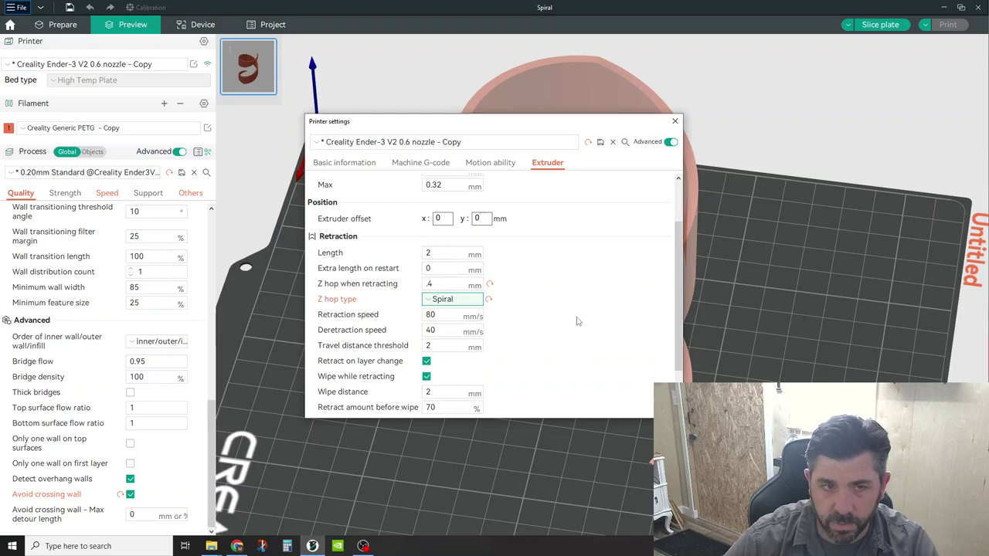
pyautogui.click(674, 121)
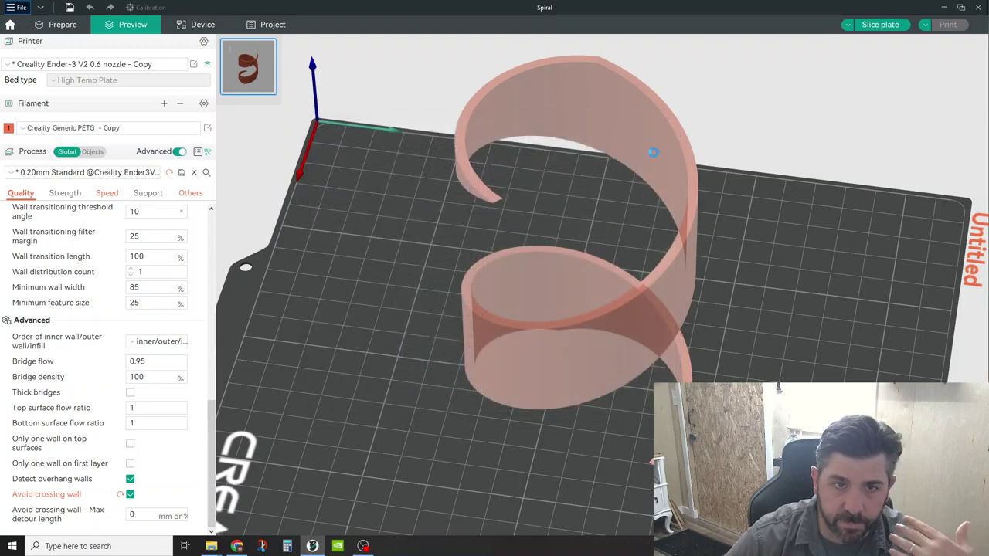